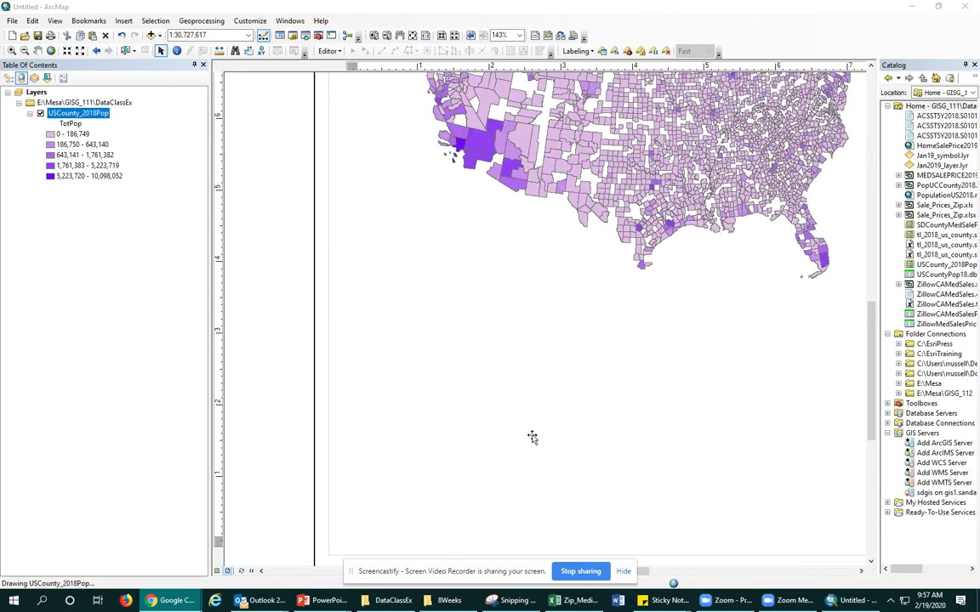
{"action": "scroll", "coordinate": [532, 437], "scroll_direction": "up", "scroll_amount": 1}
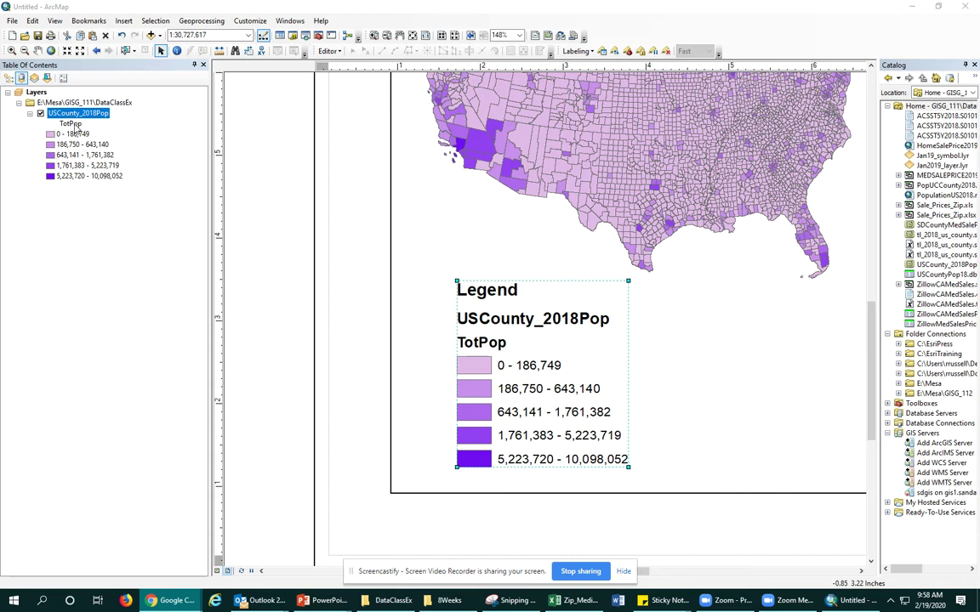
- Rename the TotPop class heading to 'Total Population' and open the USCounty_2018Pop attribute table
{"action": "left_click", "coordinate": [68, 125]}
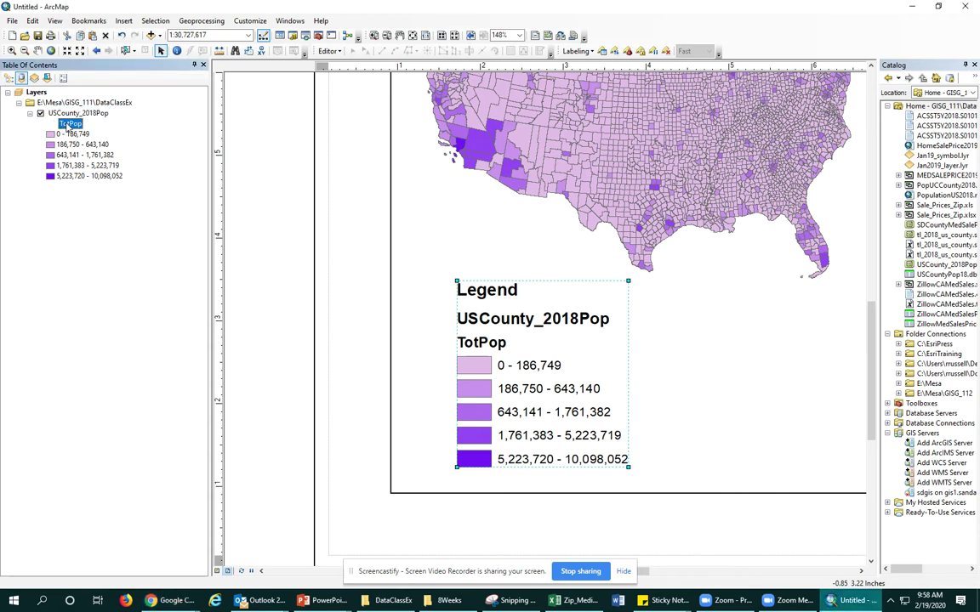
{"action": "left_click", "coordinate": [68, 125]}
{"action": "type", "text": "Total Population"}
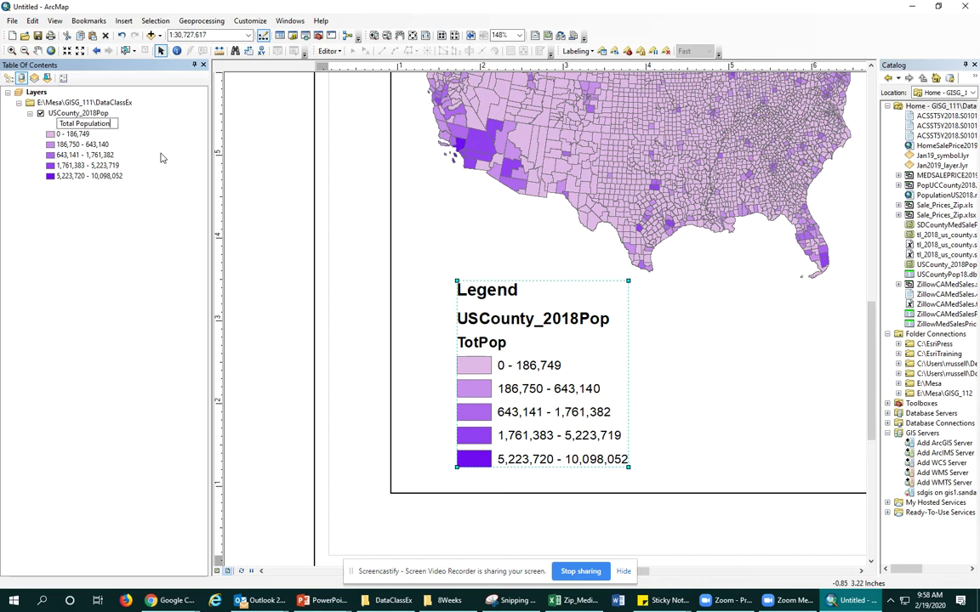
{"action": "key", "text": "Return"}
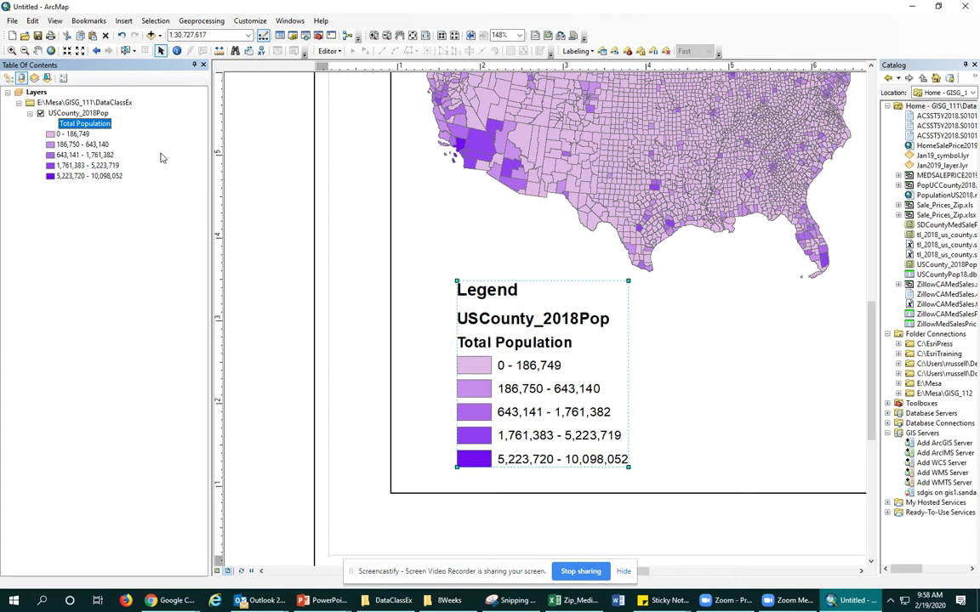
{"action": "right_click", "coordinate": [78, 113]}
{"action": "left_click", "coordinate": [94, 154]}
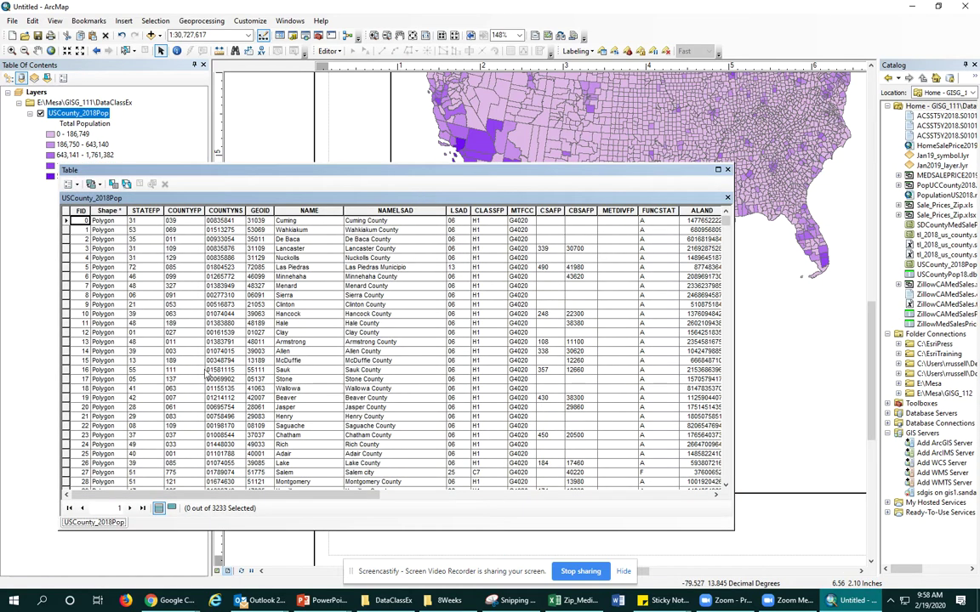
- Set the TotPop field alias to 'Total Population' in its properties, then close the table
{"action": "left_click_drag", "start_coordinate": [281, 497], "coordinate": [544, 499]}
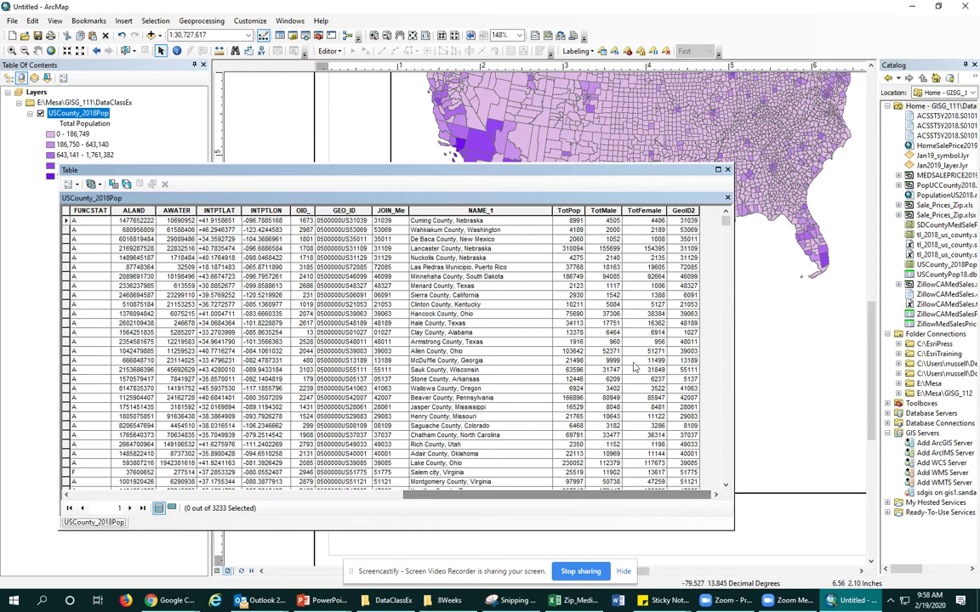
{"action": "left_click", "coordinate": [571, 210]}
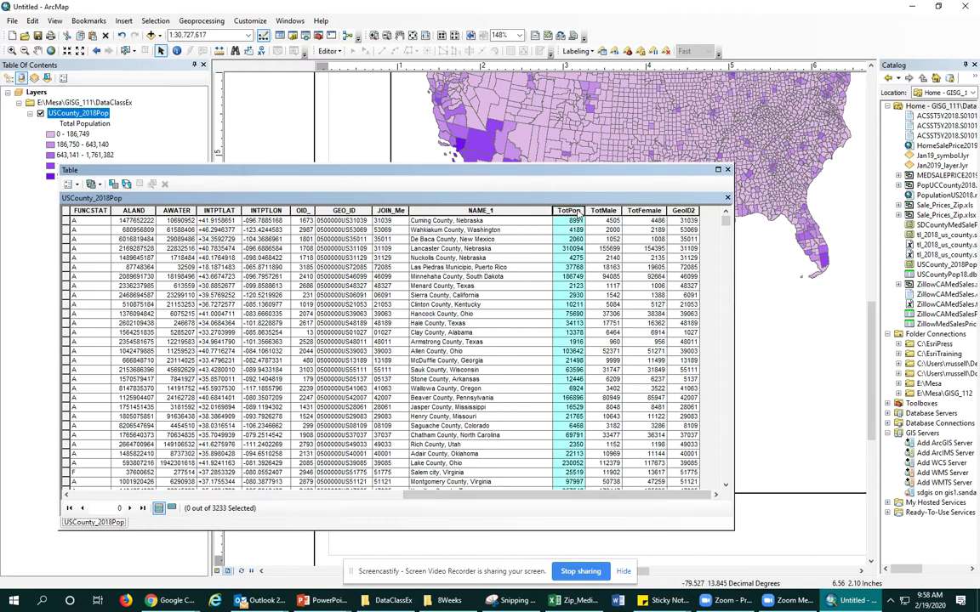
{"action": "right_click", "coordinate": [573, 211]}
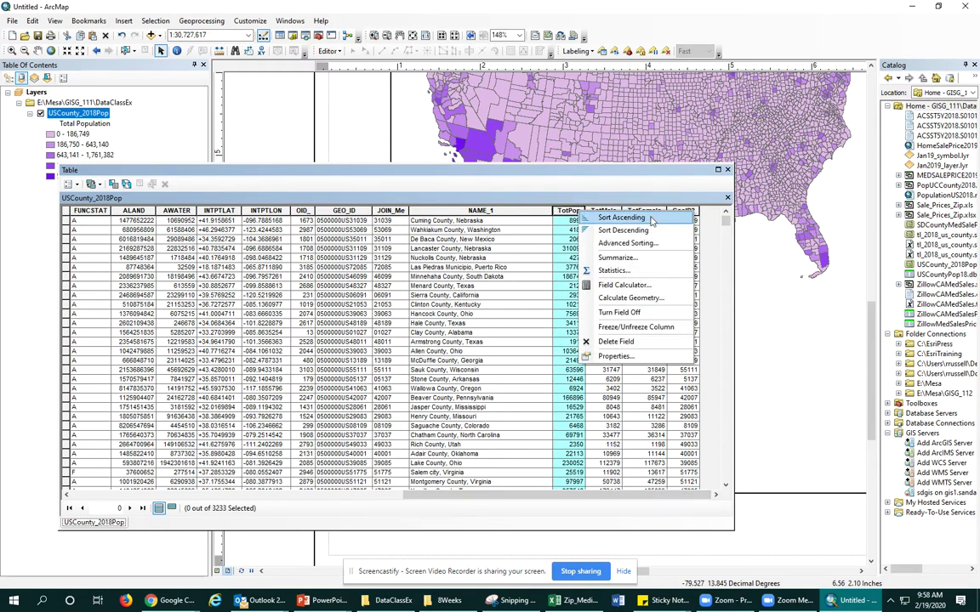
{"action": "left_click", "coordinate": [615, 355]}
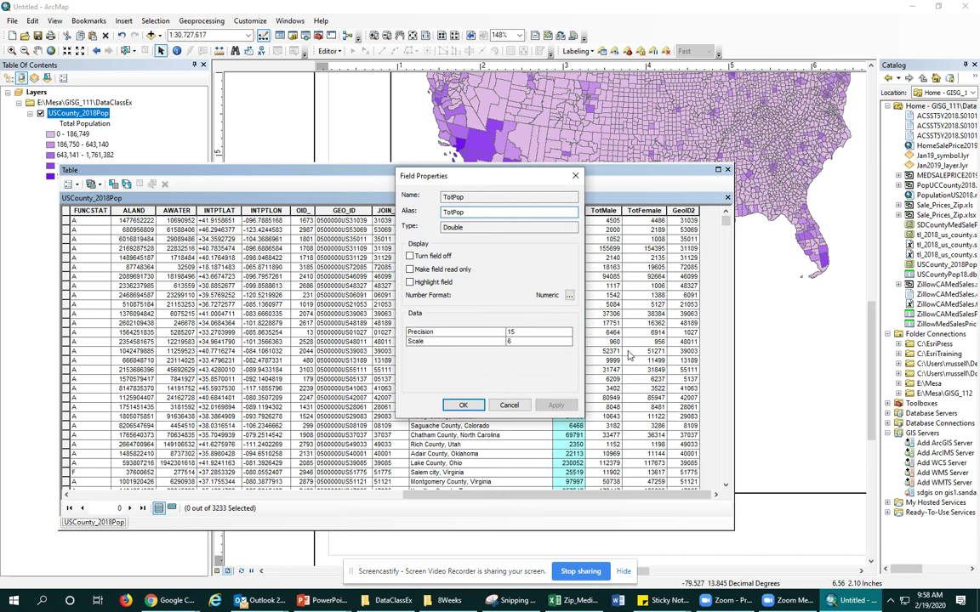
{"action": "left_click_drag", "start_coordinate": [477, 212], "coordinate": [427, 214]}
{"action": "type", "text": "Total Population"}
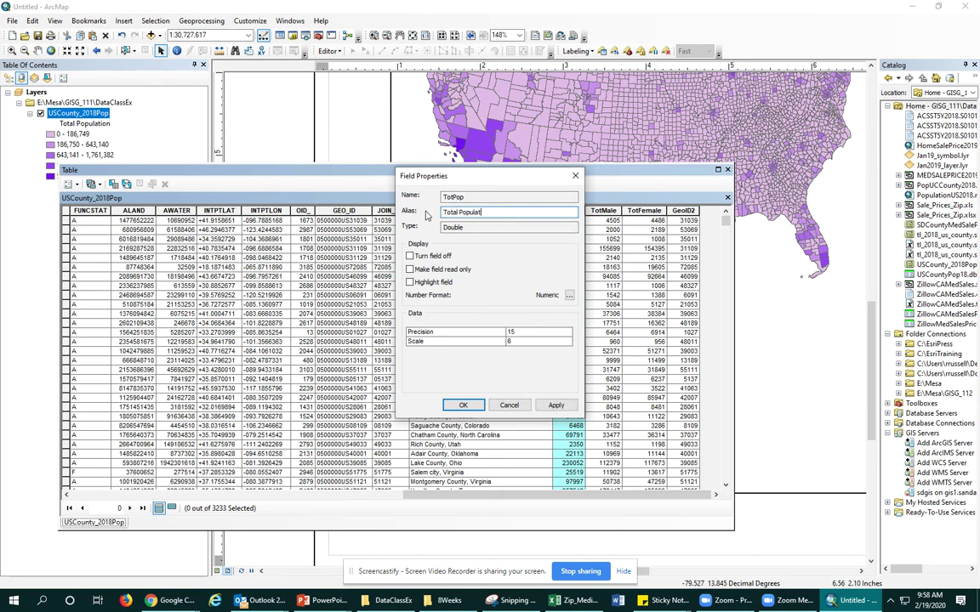
{"action": "left_click", "coordinate": [555, 405]}
{"action": "left_click", "coordinate": [463, 405]}
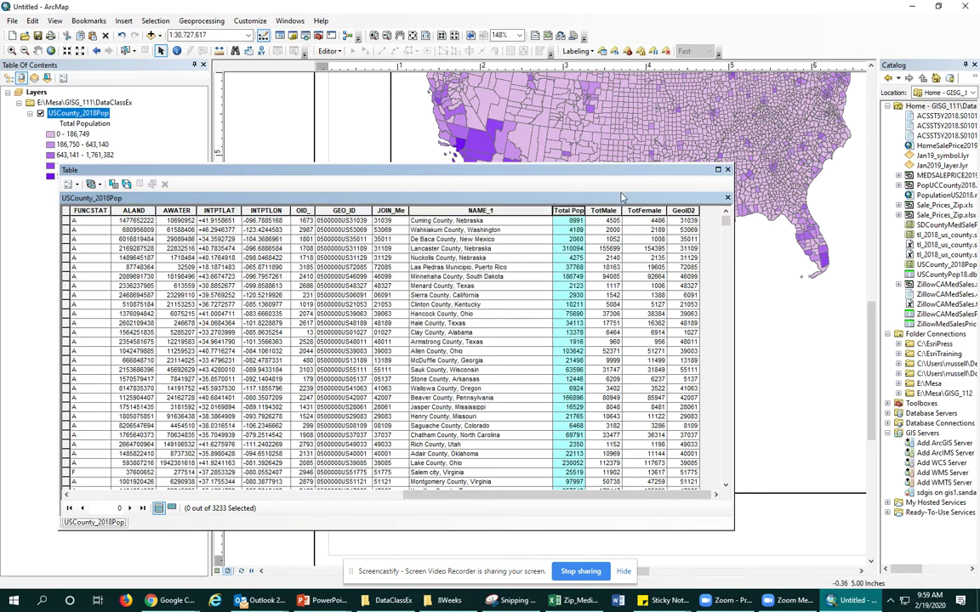
{"action": "left_click", "coordinate": [728, 170]}
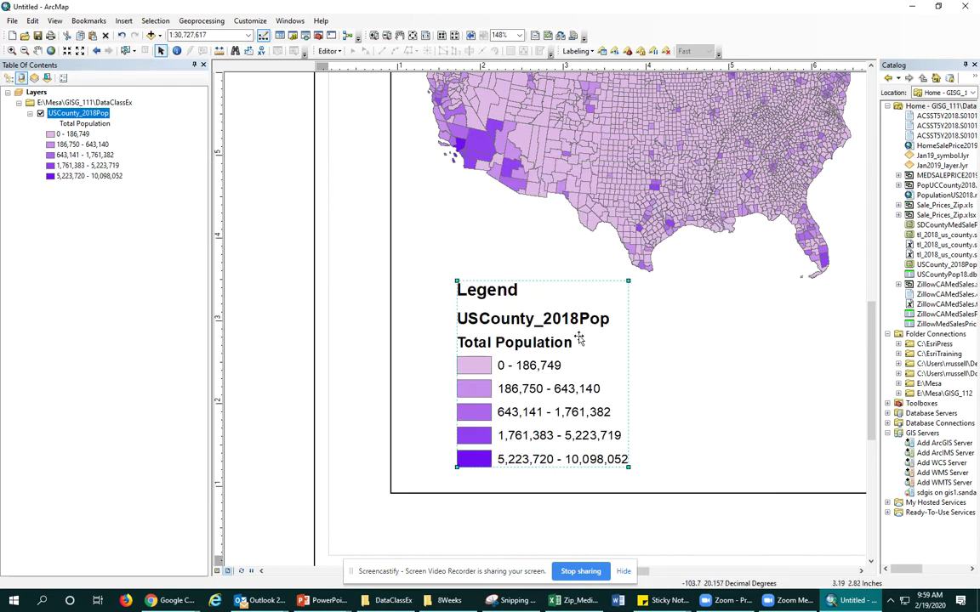
- Apply the 'Horizontal with Heading and Labels' style to the USCounty_2018Pop legend item
{"action": "left_click", "coordinate": [525, 322]}
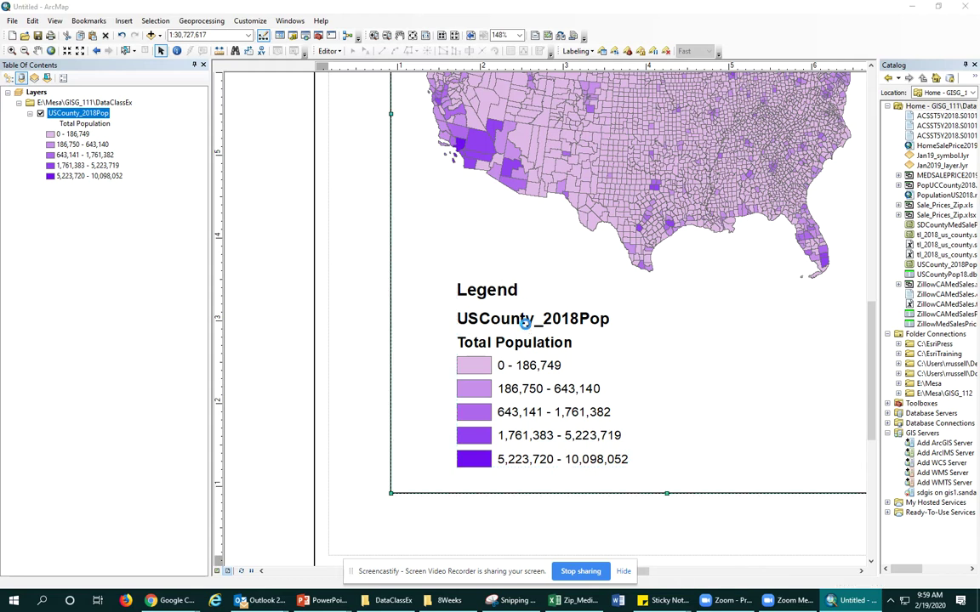
{"action": "double_click", "coordinate": [525, 322]}
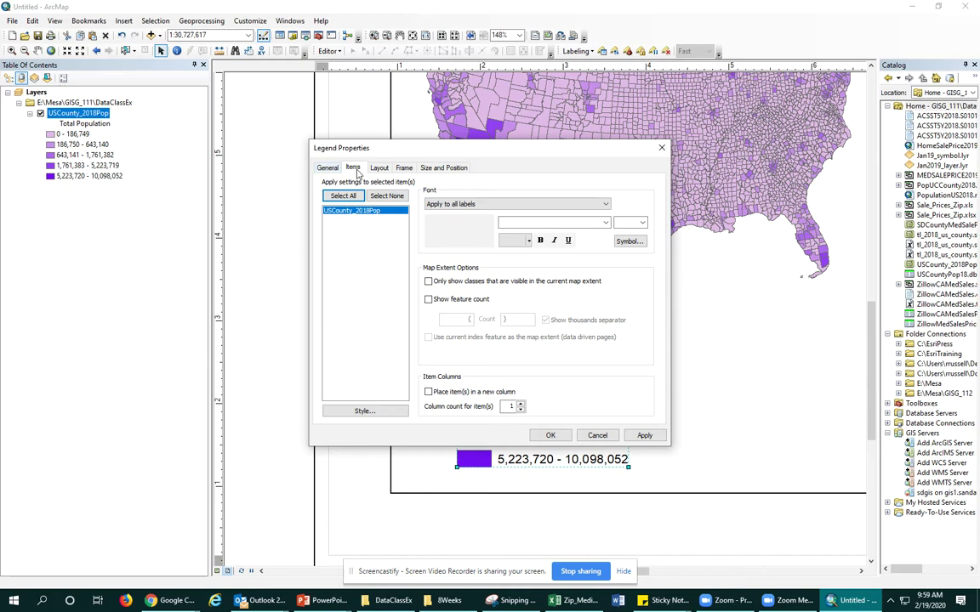
{"action": "left_click", "coordinate": [350, 212]}
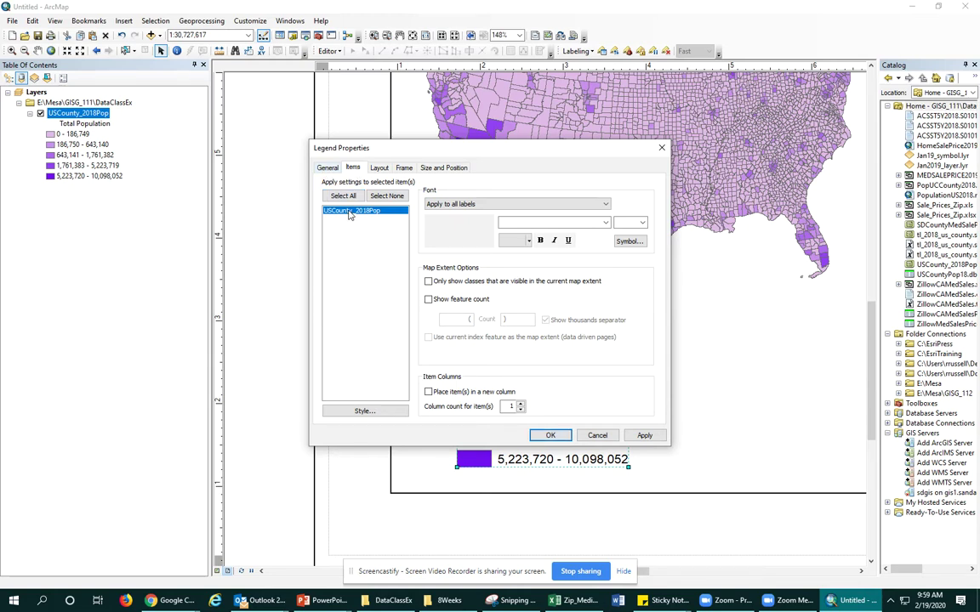
{"action": "left_click", "coordinate": [364, 411]}
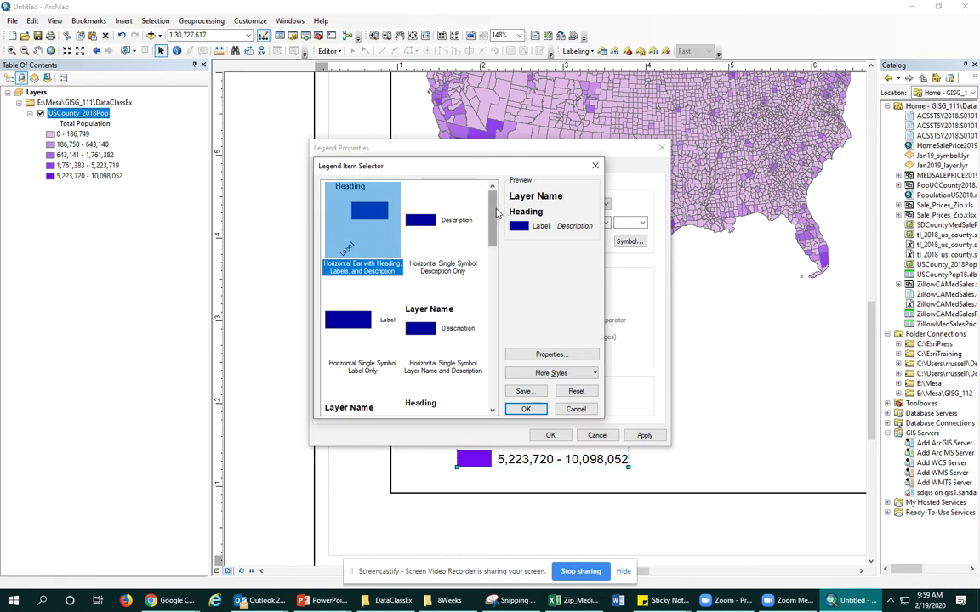
{"action": "left_click_drag", "start_coordinate": [494, 213], "coordinate": [493, 230]}
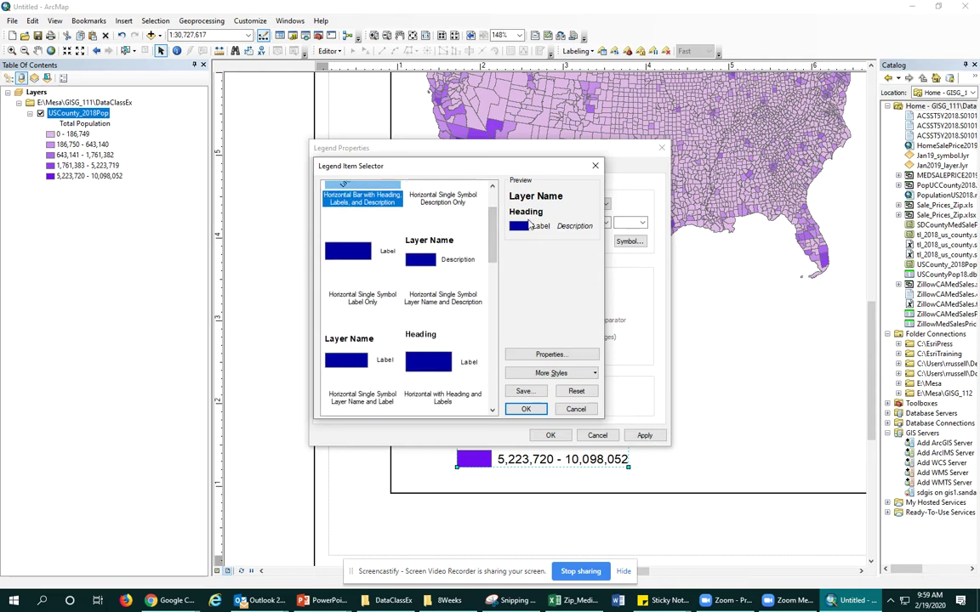
{"action": "left_click", "coordinate": [427, 366]}
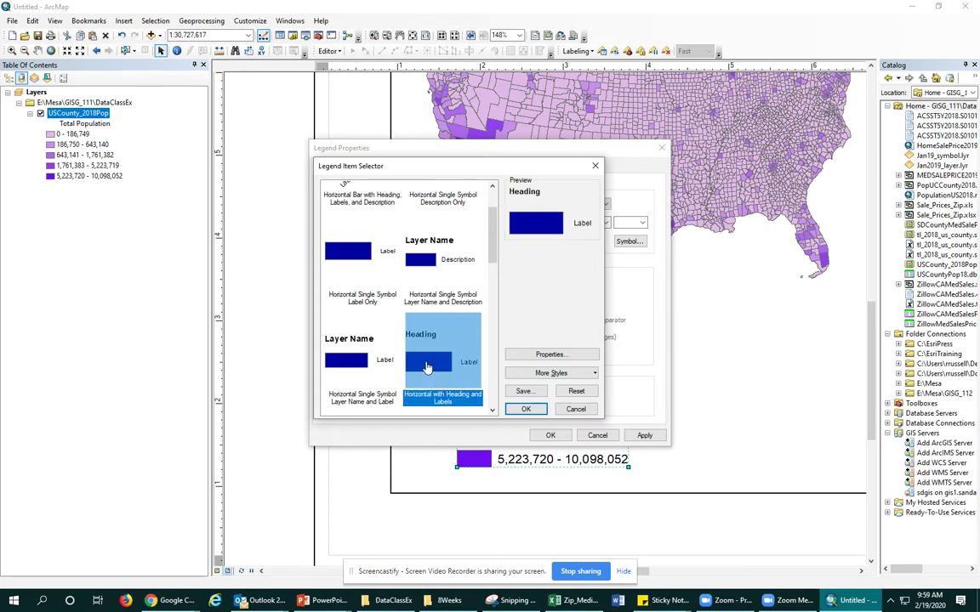
{"action": "left_click", "coordinate": [524, 409]}
{"action": "left_click", "coordinate": [643, 434]}
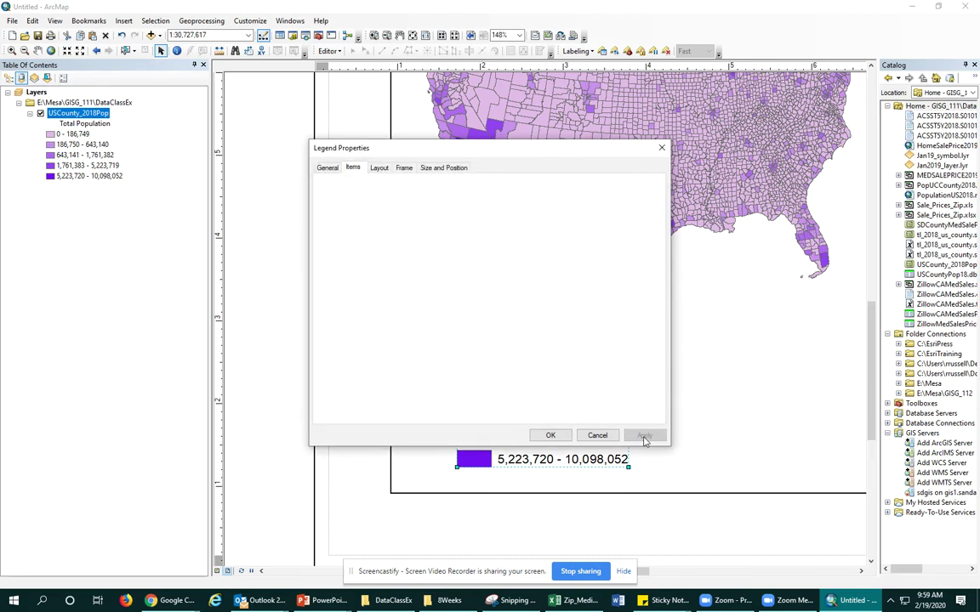
{"action": "left_click_drag", "start_coordinate": [501, 158], "coordinate": [838, 151]}
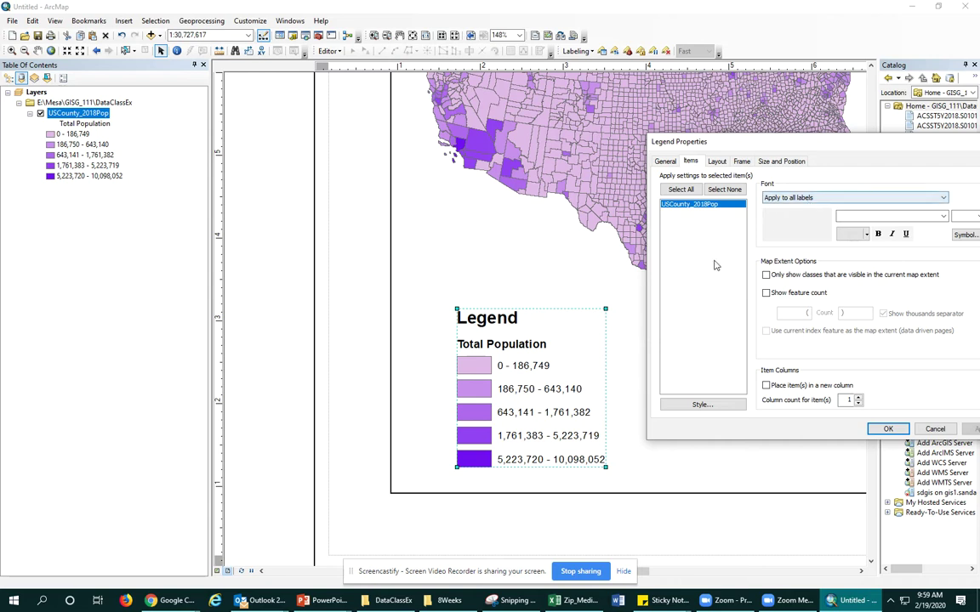
{"action": "left_click", "coordinate": [702, 404]}
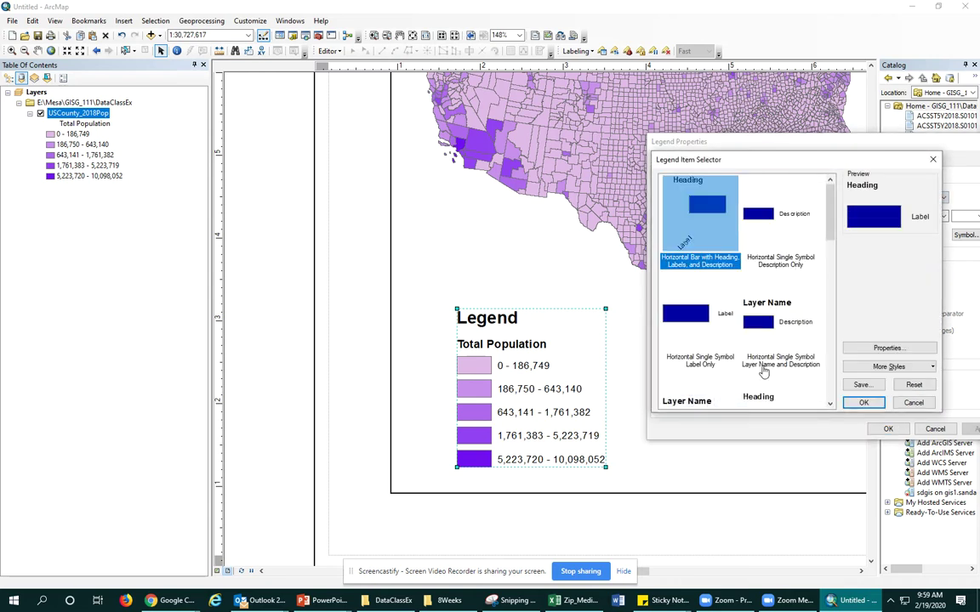
{"action": "scroll", "coordinate": [763, 366], "scroll_direction": "down", "scroll_amount": 3}
{"action": "left_click", "coordinate": [771, 280]}
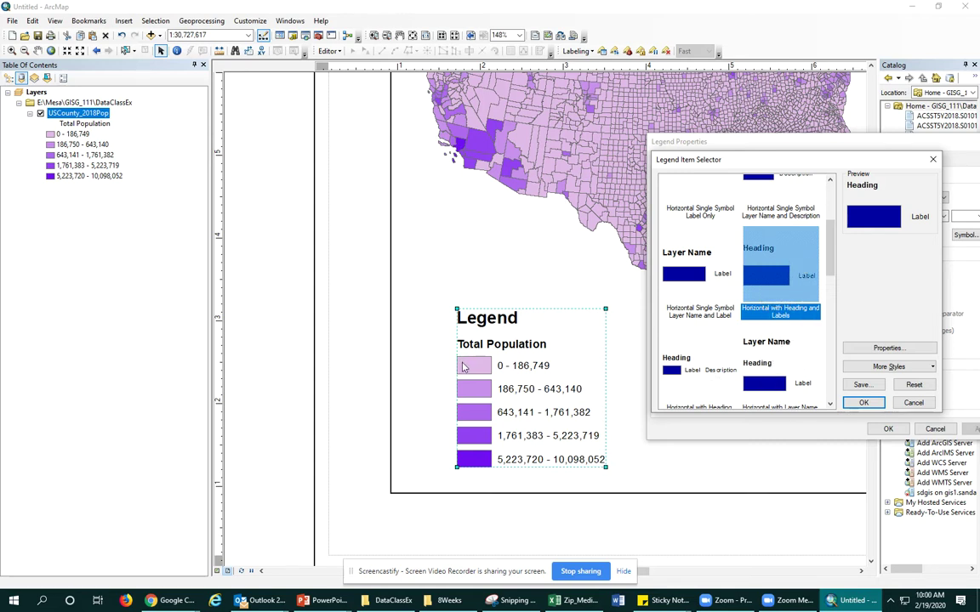
{"action": "scroll", "coordinate": [791, 222], "scroll_direction": "up", "scroll_amount": 3}
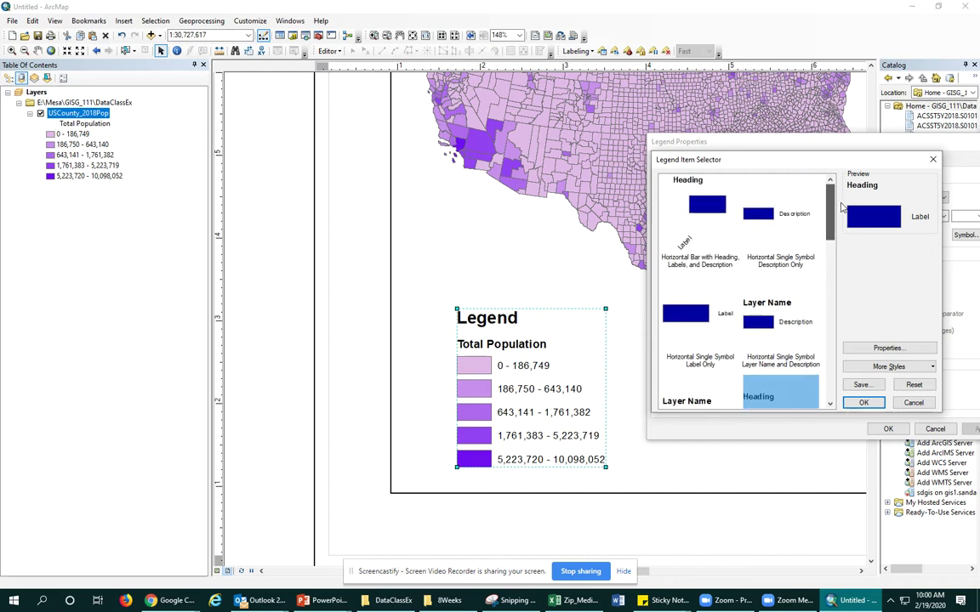
{"action": "left_click", "coordinate": [933, 160]}
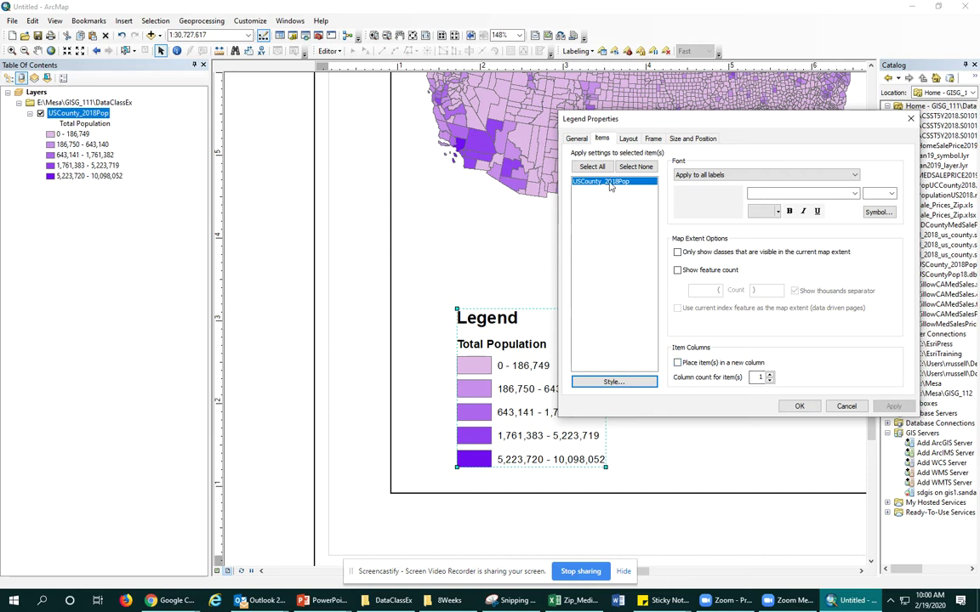
- Trial a two-column legend layout, then revert it to a single column
{"action": "left_click", "coordinate": [678, 363]}
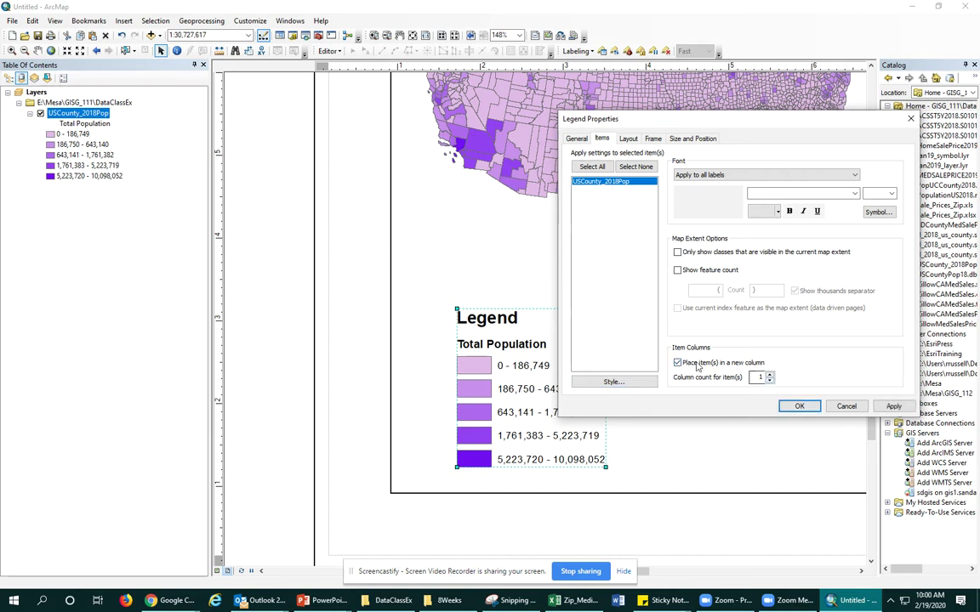
{"action": "left_click", "coordinate": [769, 374]}
{"action": "left_click", "coordinate": [894, 407]}
{"action": "left_click", "coordinate": [769, 380]}
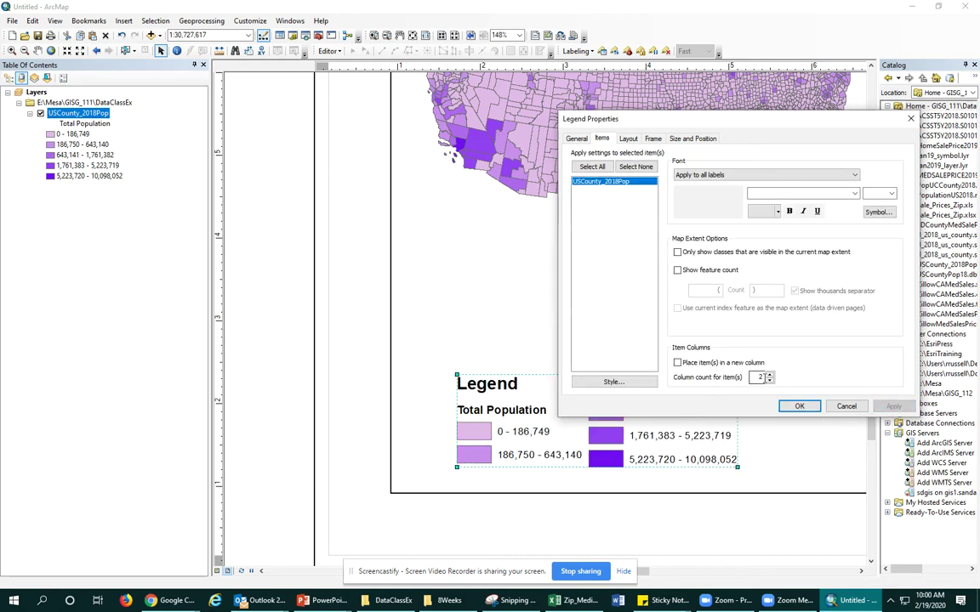
{"action": "left_click", "coordinate": [893, 407]}
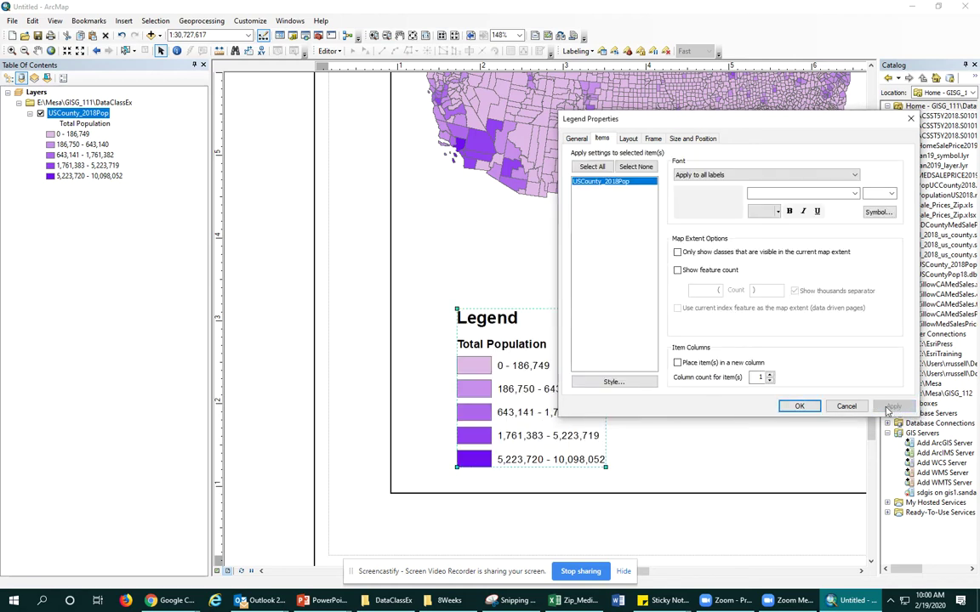
{"action": "left_click", "coordinate": [577, 139]}
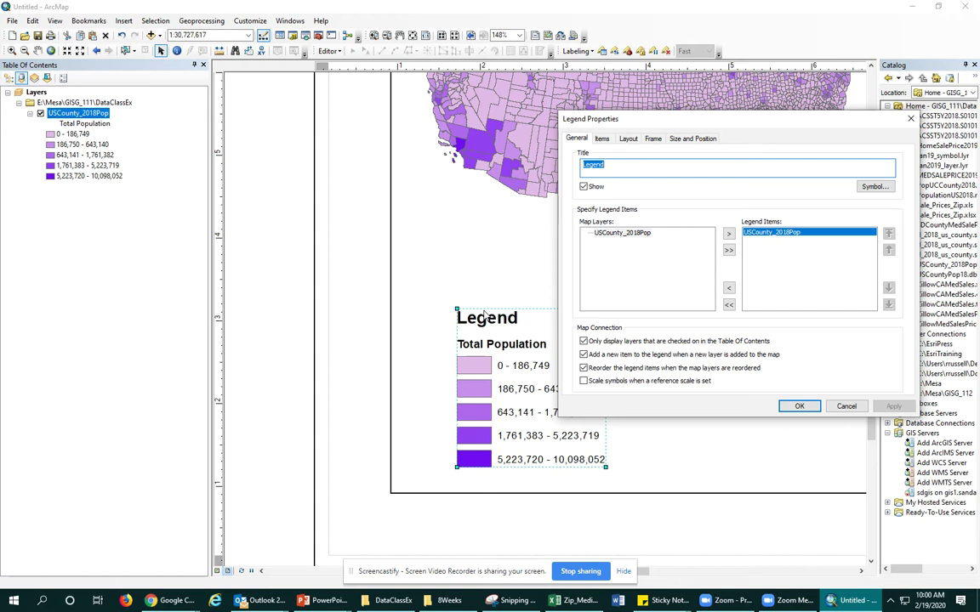
- Delete the 'Legend' title text and accept the legend settings
{"action": "left_click_drag", "start_coordinate": [628, 164], "coordinate": [552, 162]}
{"action": "key", "text": "Delete"}
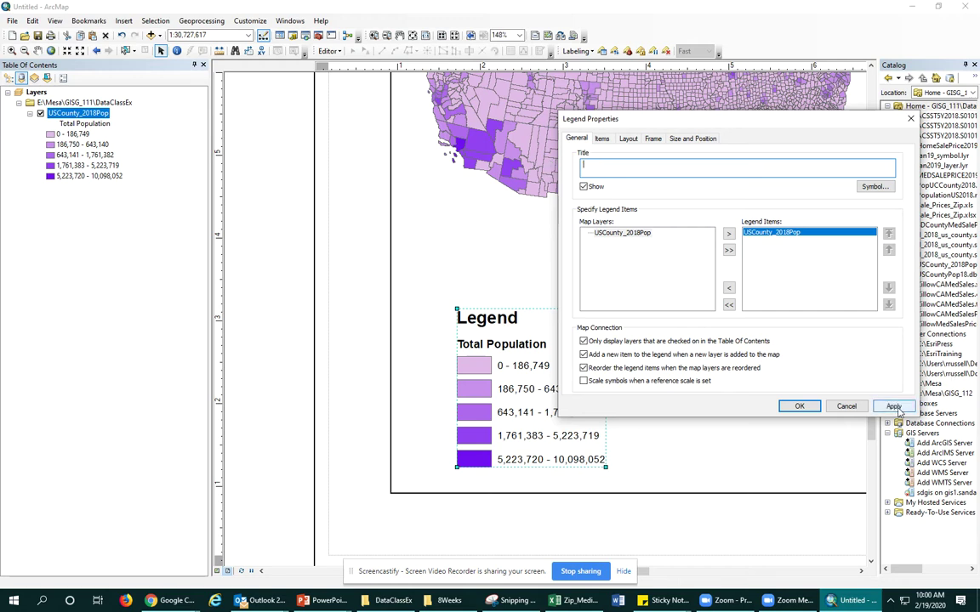
{"action": "left_click_drag", "start_coordinate": [663, 119], "coordinate": [728, 63]}
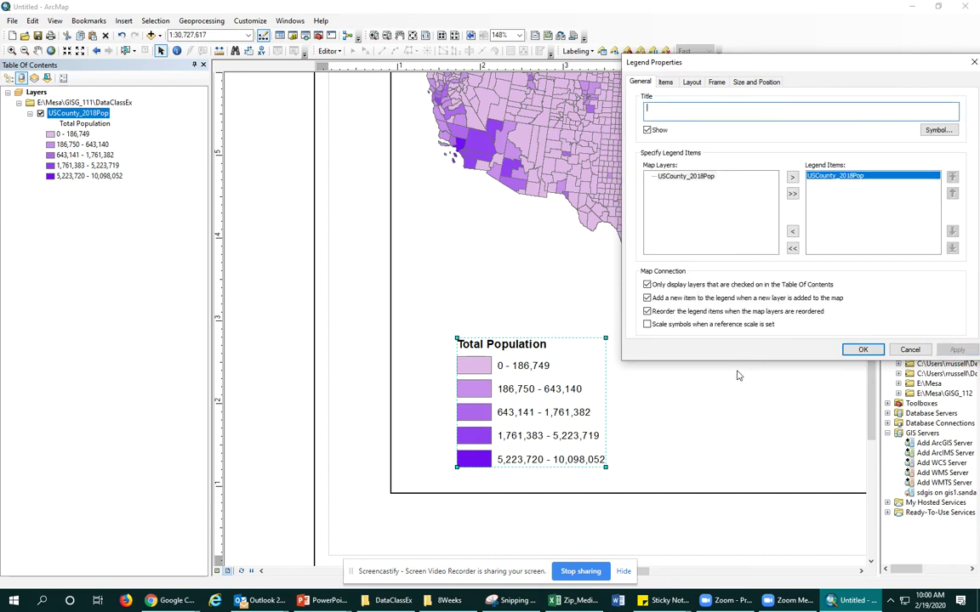
{"action": "left_click", "coordinate": [879, 349]}
{"action": "scroll", "coordinate": [785, 356], "scroll_direction": "up", "scroll_amount": 2}
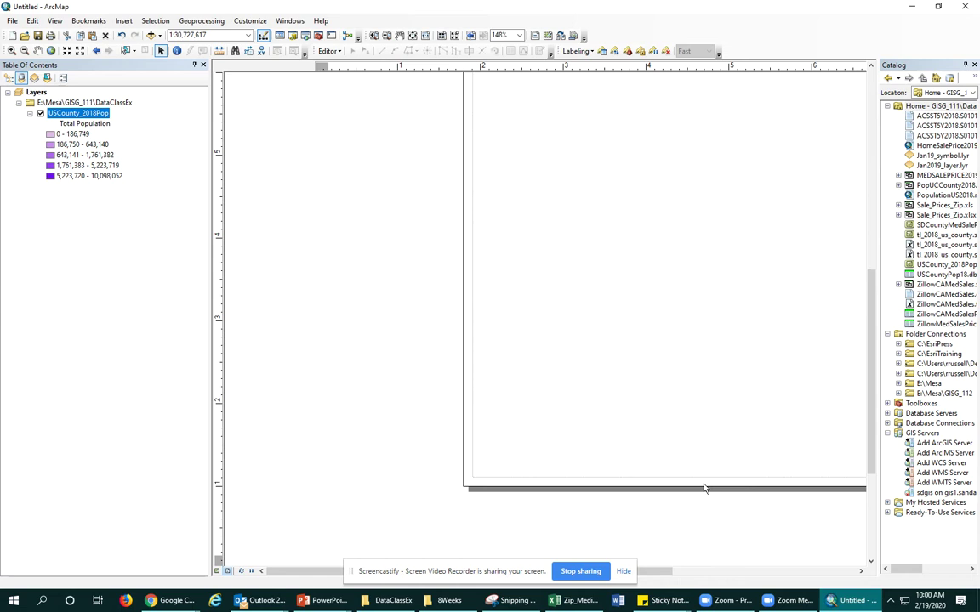
- Pan to show the whole page with map and untitled legend, then switch to Chrome
{"action": "left_click_drag", "start_coordinate": [295, 573], "coordinate": [400, 573]}
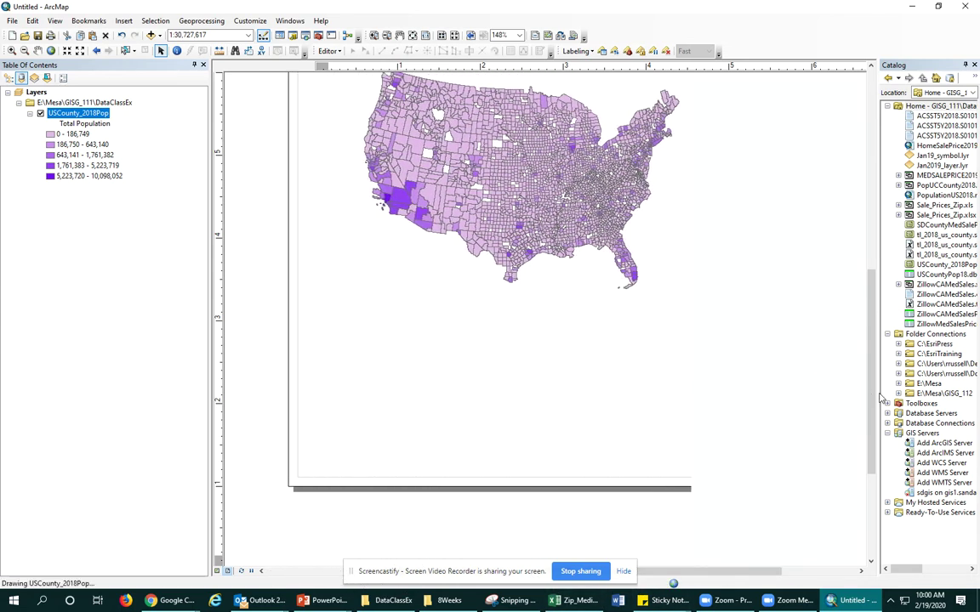
{"action": "left_click_drag", "start_coordinate": [881, 398], "coordinate": [871, 366]}
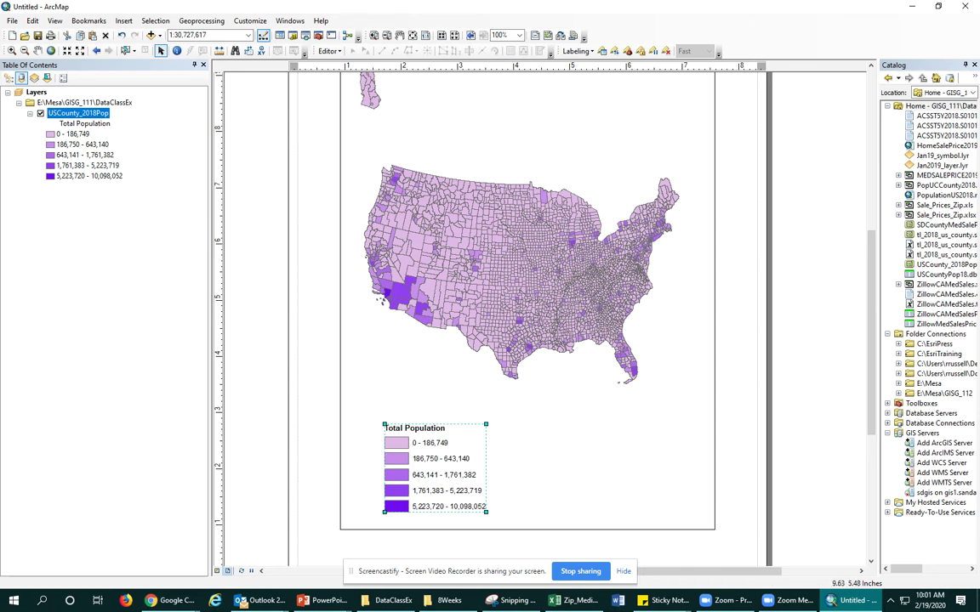
{"action": "left_click", "coordinate": [170, 600]}
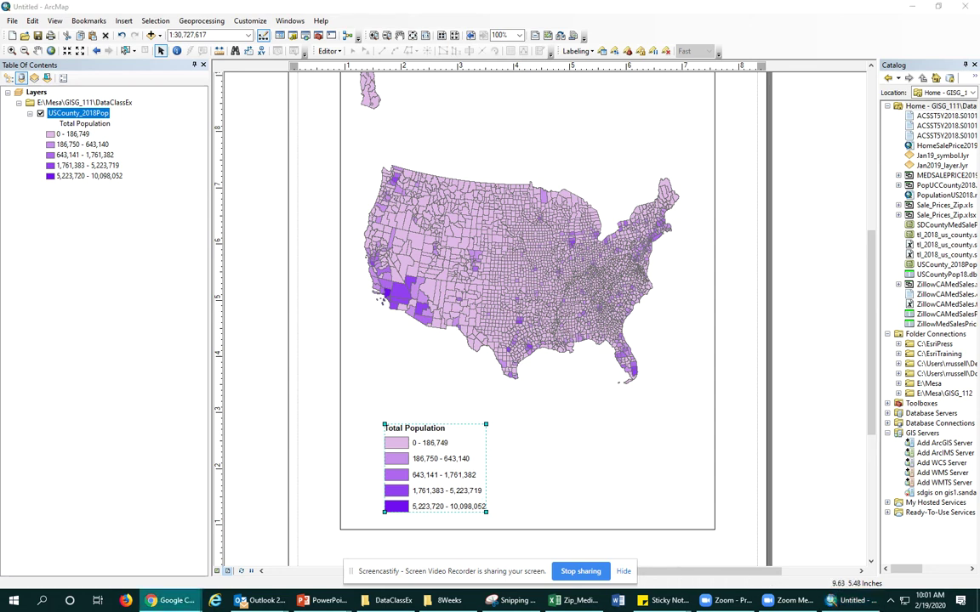